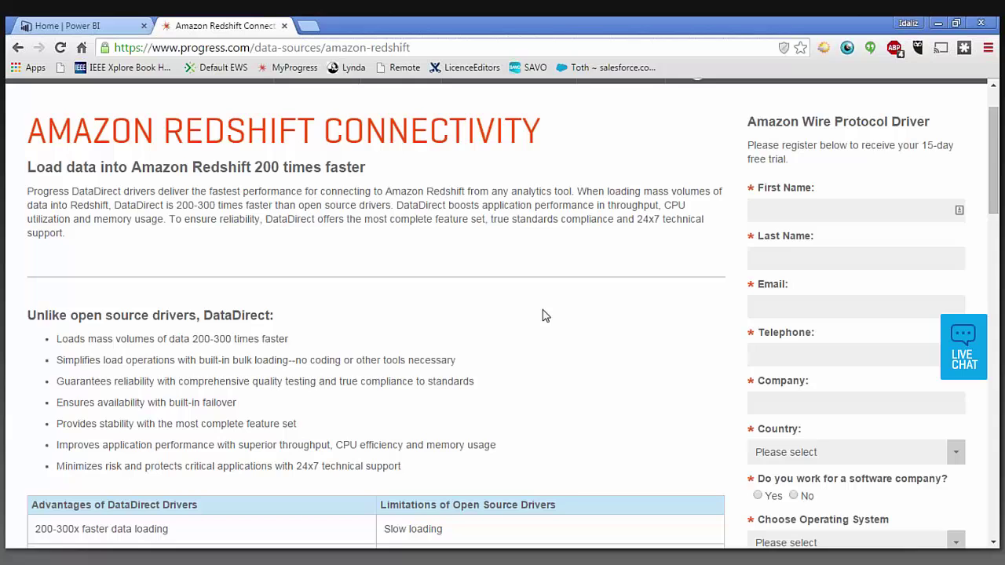
- Add a new System DSN using the DataDirect 7.1 Amazon RedShift Wire Protocol driver
{"action": "scroll", "coordinate": [546, 316], "scroll_direction": "down", "scroll_amount": 5}
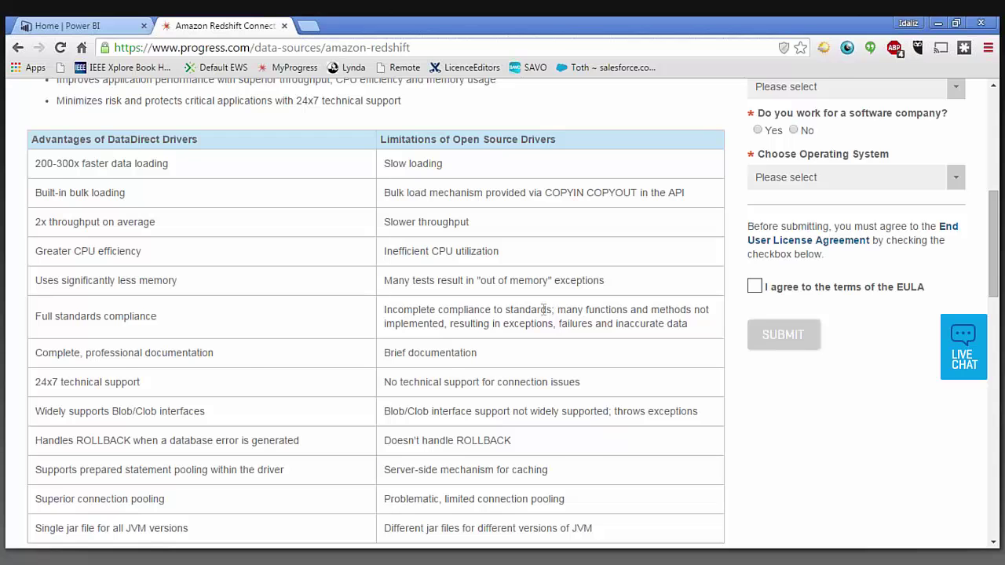
{"action": "scroll", "coordinate": [543, 310], "scroll_direction": "down", "scroll_amount": 5}
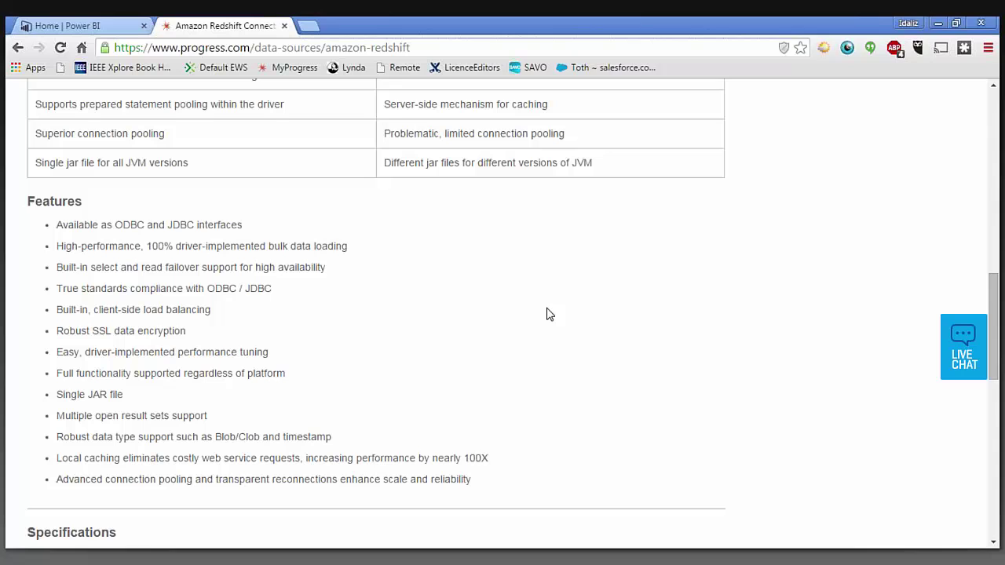
{"action": "scroll", "coordinate": [627, 319], "scroll_direction": "up", "scroll_amount": 10}
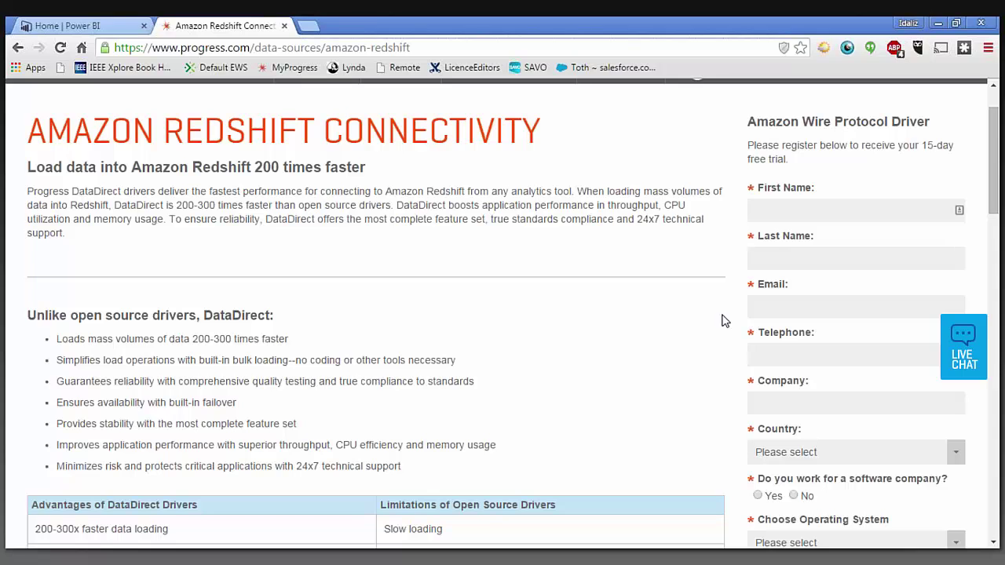
{"action": "left_click", "coordinate": [940, 23]}
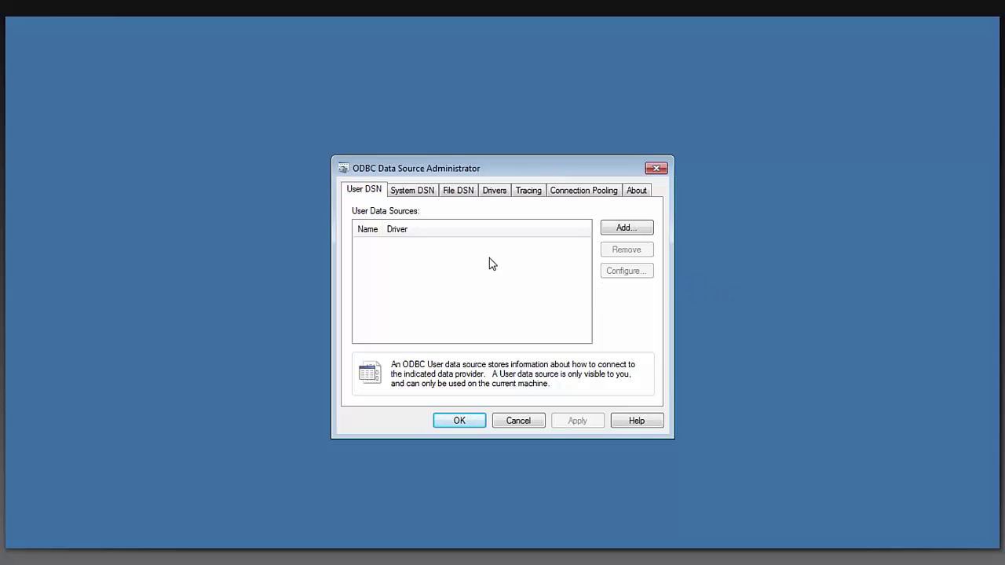
{"action": "left_click", "coordinate": [419, 192]}
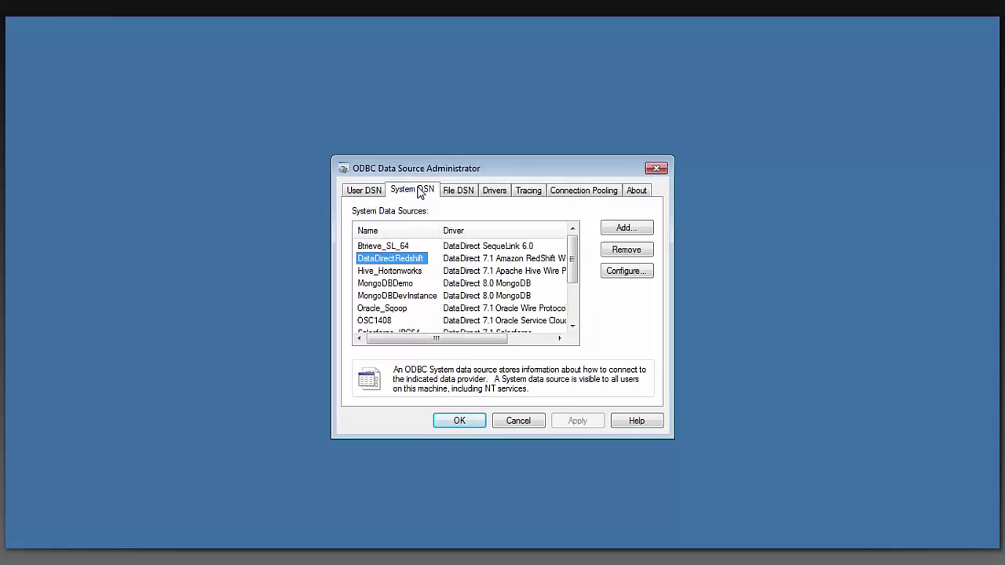
{"action": "left_click", "coordinate": [624, 227]}
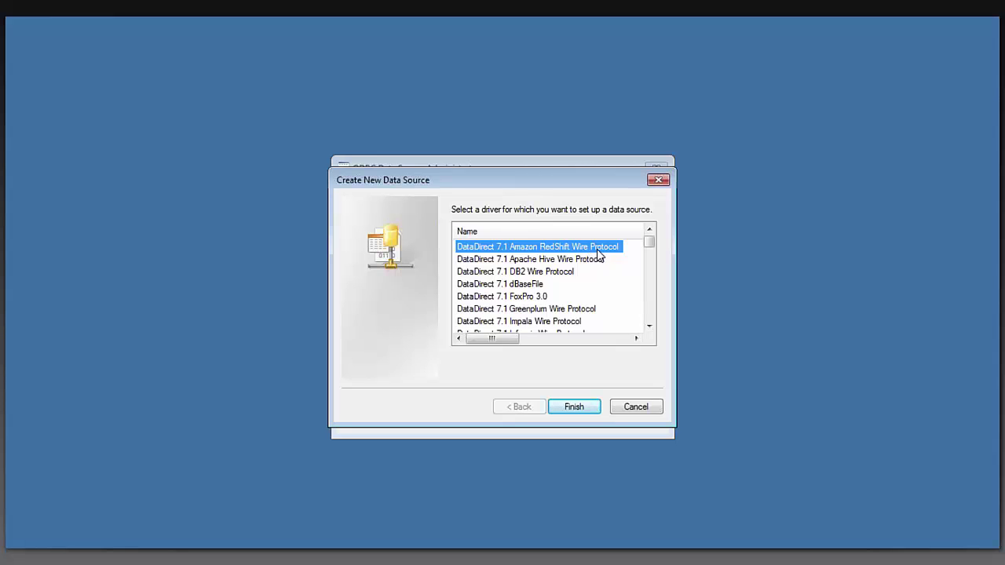
{"action": "left_click", "coordinate": [581, 410]}
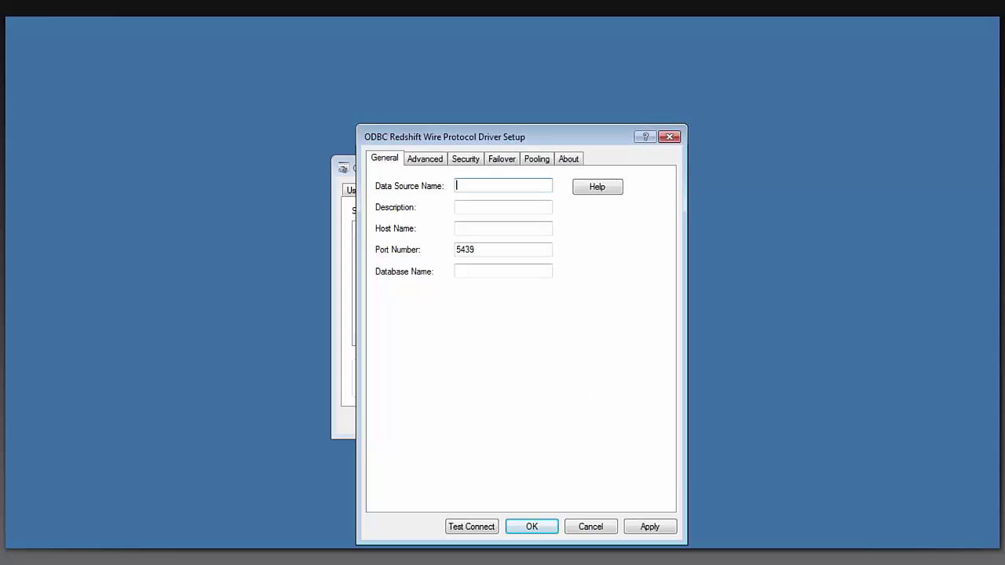
- Name the source DataDirectRedshift, paste the Redshift cluster host name, and keep port 5439
{"action": "type", "text": "DataDirectRedshift"}
{"action": "left_click", "coordinate": [502, 206]}
{"action": "left_click", "coordinate": [503, 227]}
{"action": "key", "text": "ctrl+v"}
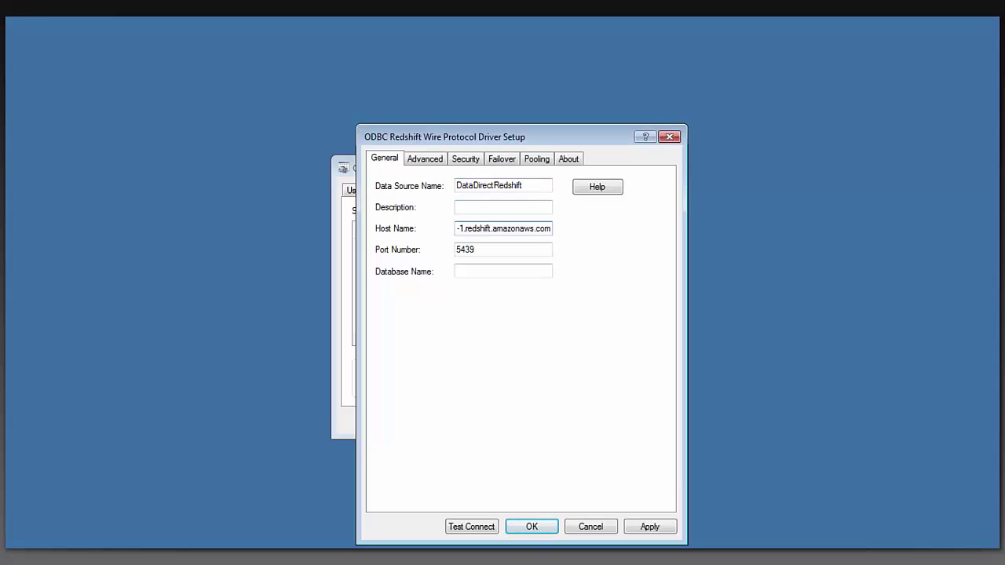
{"action": "key", "text": "Tab"}
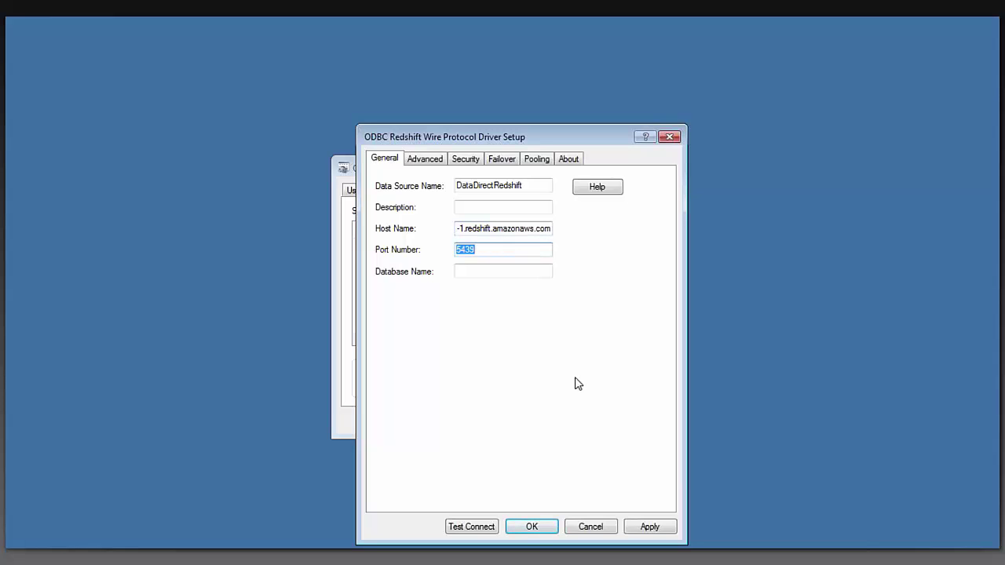
{"action": "key", "text": "Tab"}
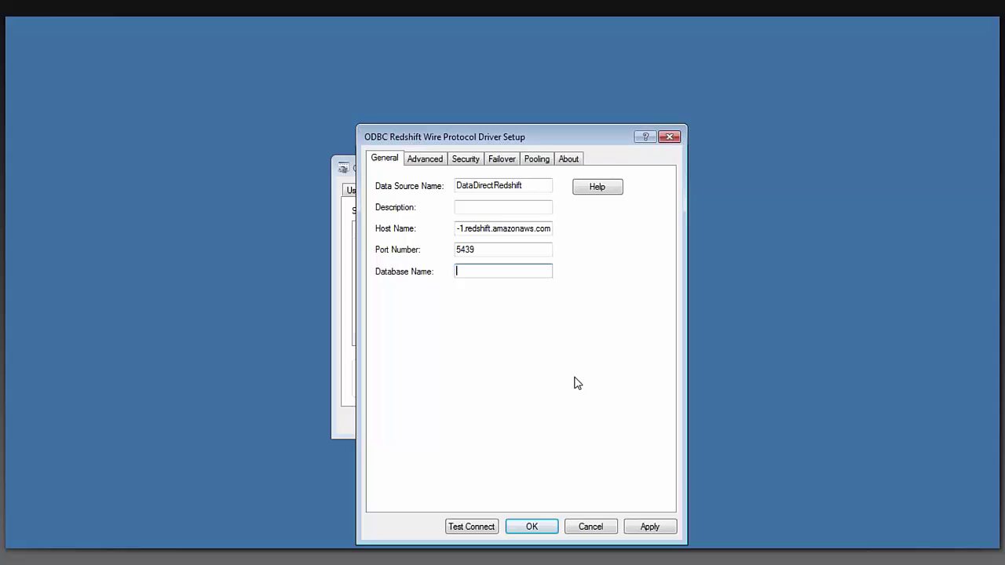
- Enter database name test and run Test Connect with the Redshift user name and password
{"action": "type", "text": "test"}
{"action": "left_click", "coordinate": [489, 525]}
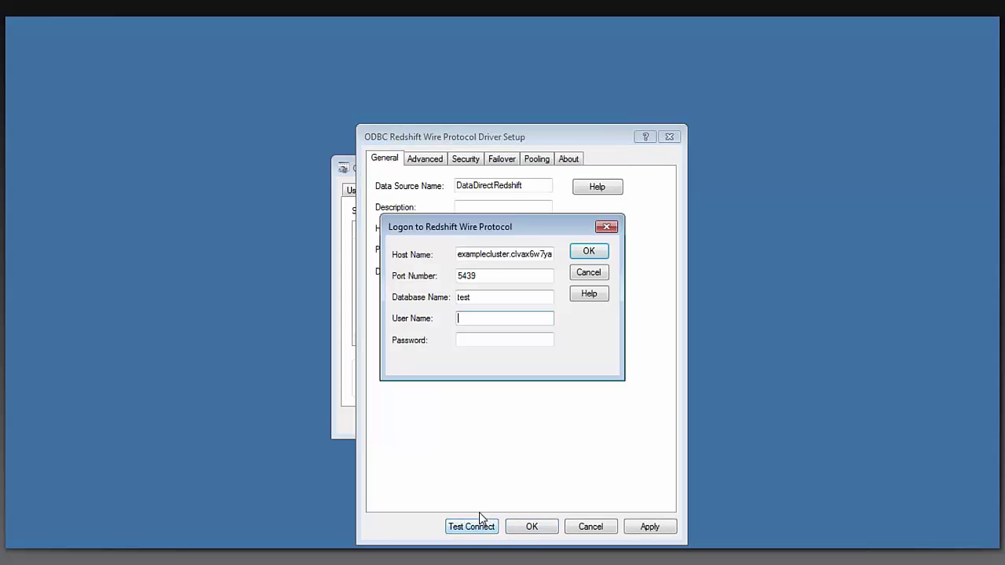
{"action": "key", "text": "Tab"}
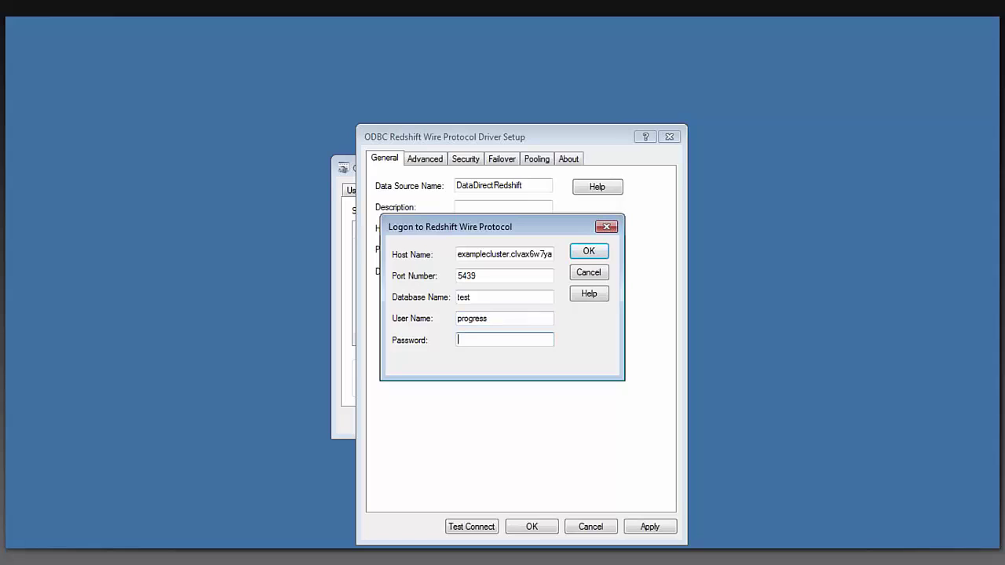
{"action": "key", "text": "Return"}
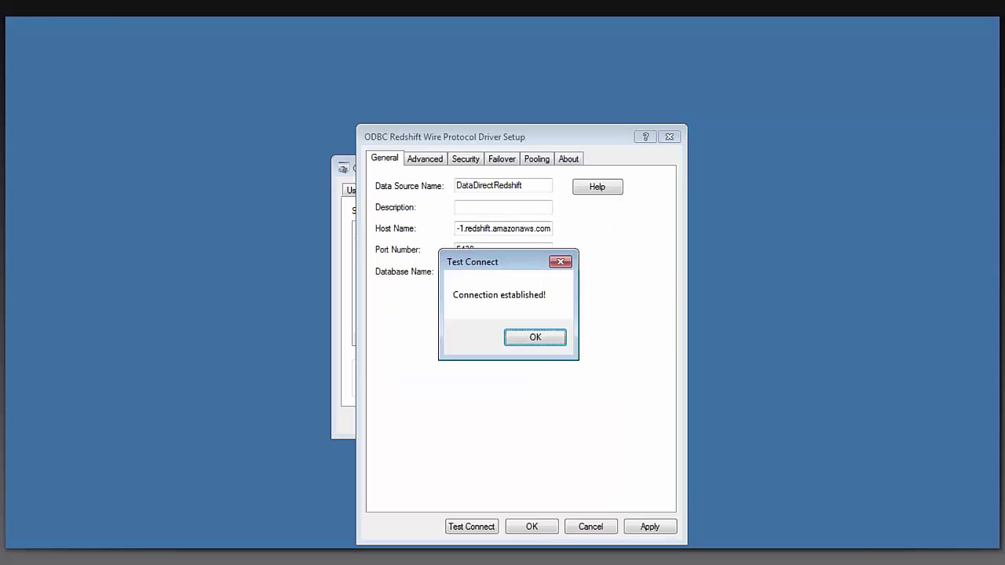
- Dismiss 'Connection established!', then apply and save the DataDirectRedshift source
{"action": "left_click", "coordinate": [530, 342]}
{"action": "left_click", "coordinate": [640, 525]}
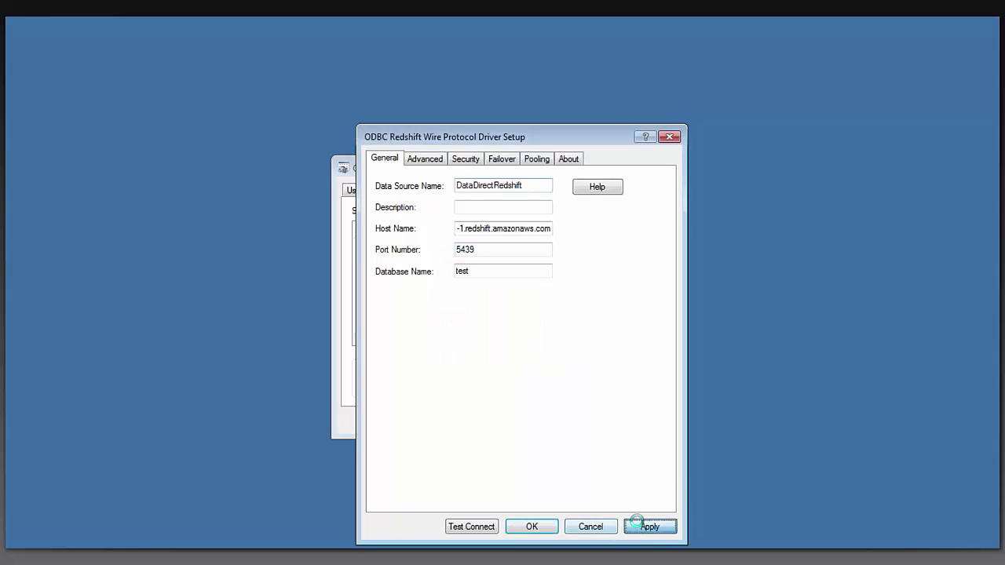
{"action": "left_click", "coordinate": [533, 527]}
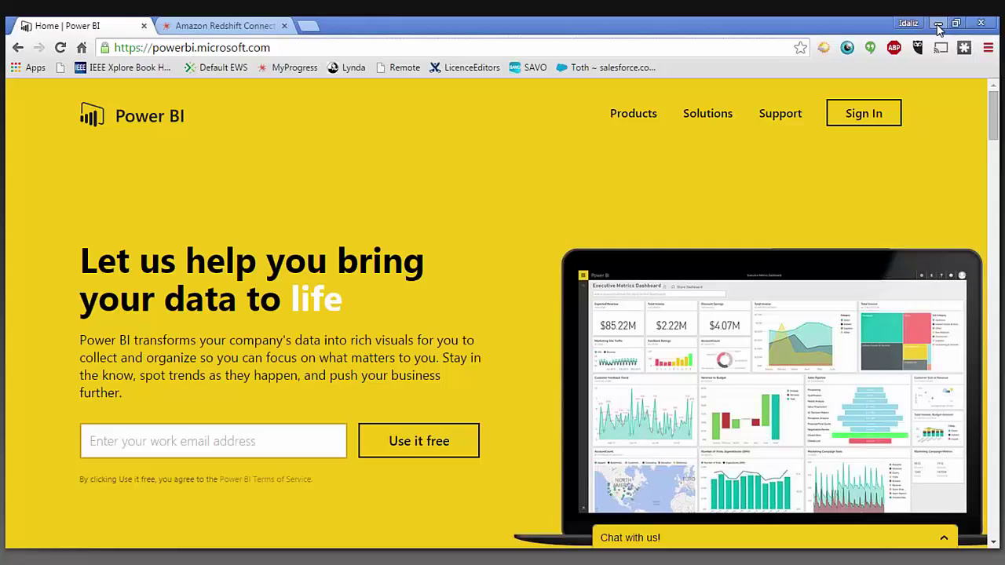
- Minimize Chrome to reveal the Power BI Desktop start screen
{"action": "left_click", "coordinate": [938, 24]}
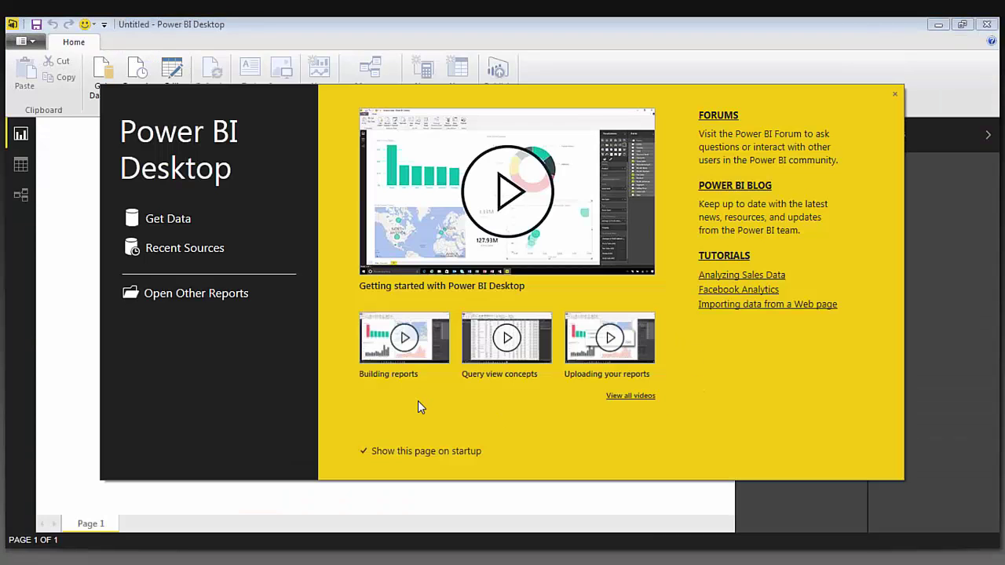
- Get data from ODBC using the connection string DSN=DataDirectRedshift
{"action": "left_click", "coordinate": [168, 219]}
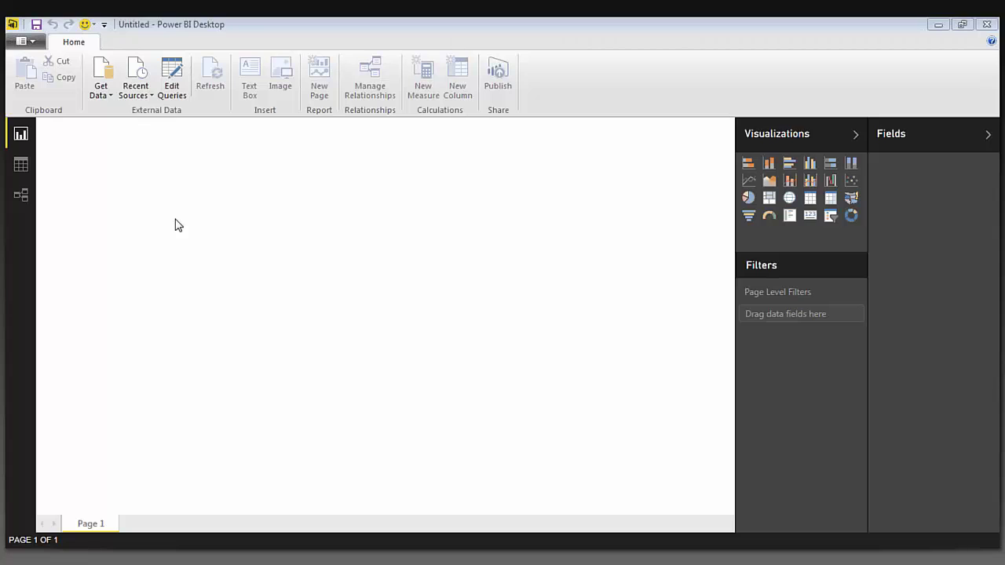
{"action": "left_click", "coordinate": [328, 220]}
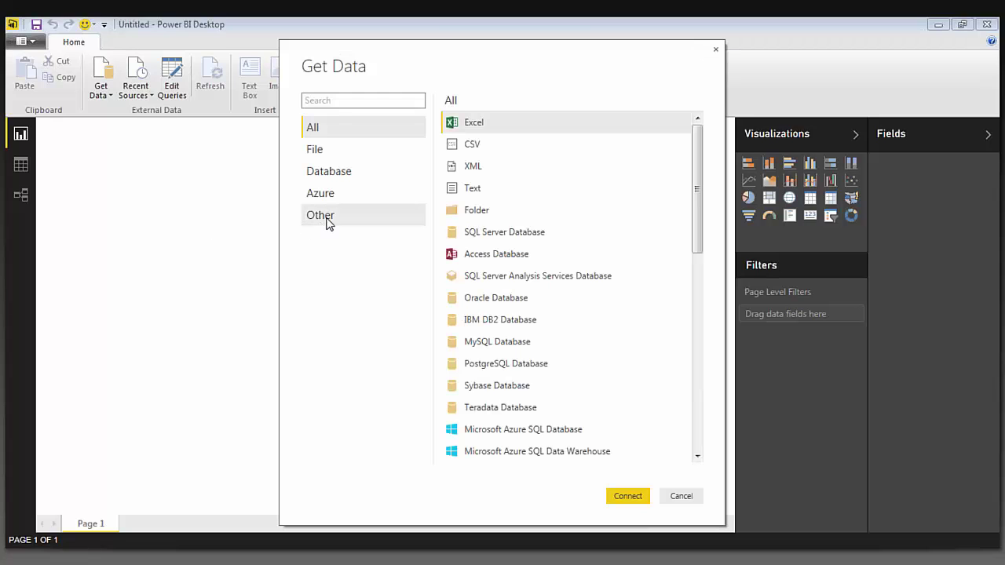
{"action": "left_click", "coordinate": [511, 365]}
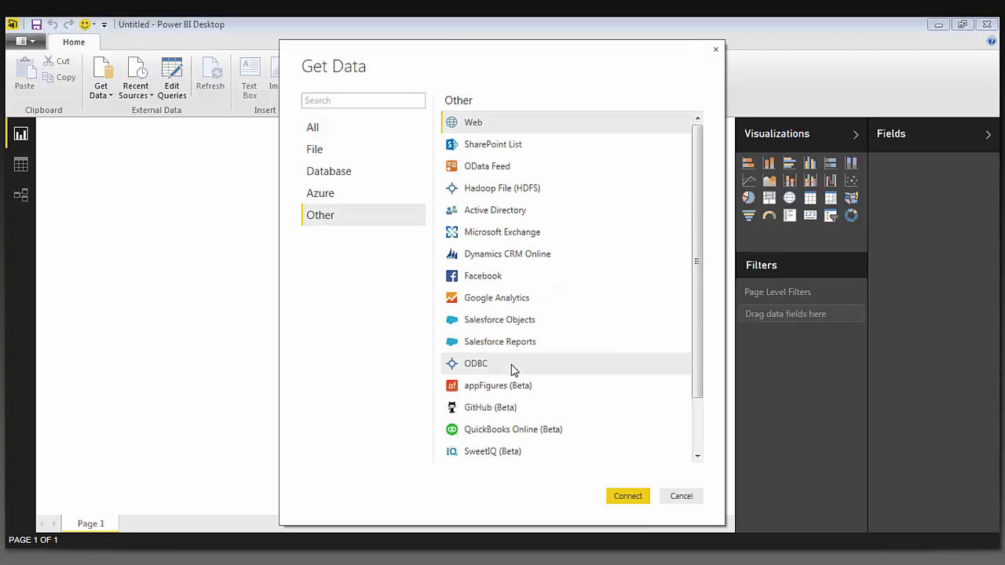
{"action": "left_click", "coordinate": [630, 497]}
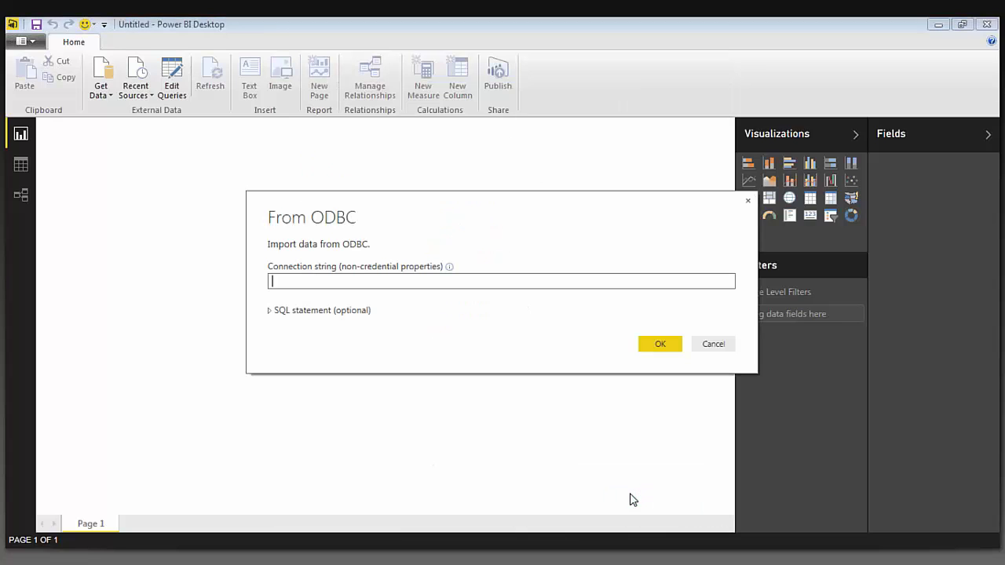
{"action": "type", "text": "DSN=DataDirectRedshift"}
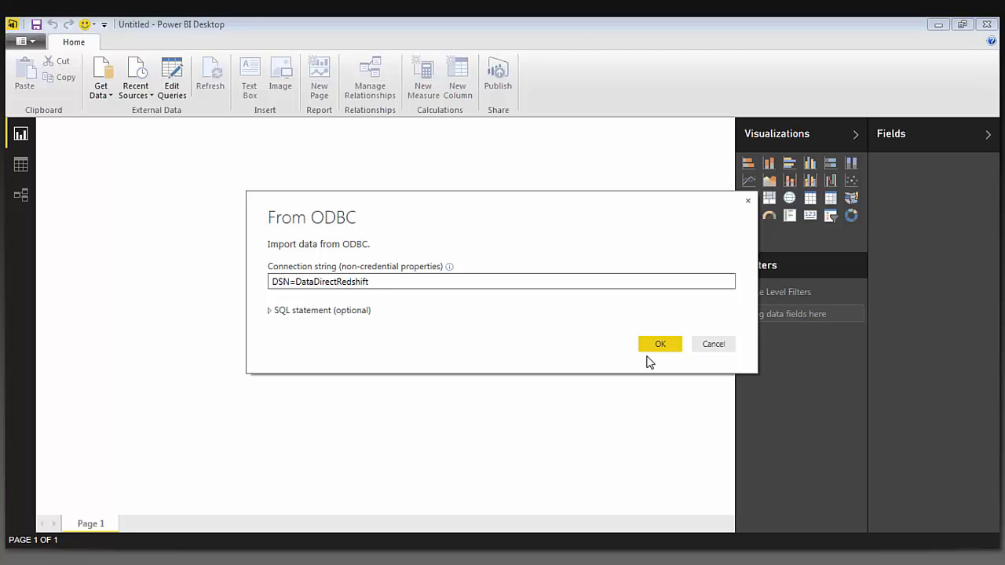
{"action": "left_click", "coordinate": [651, 350]}
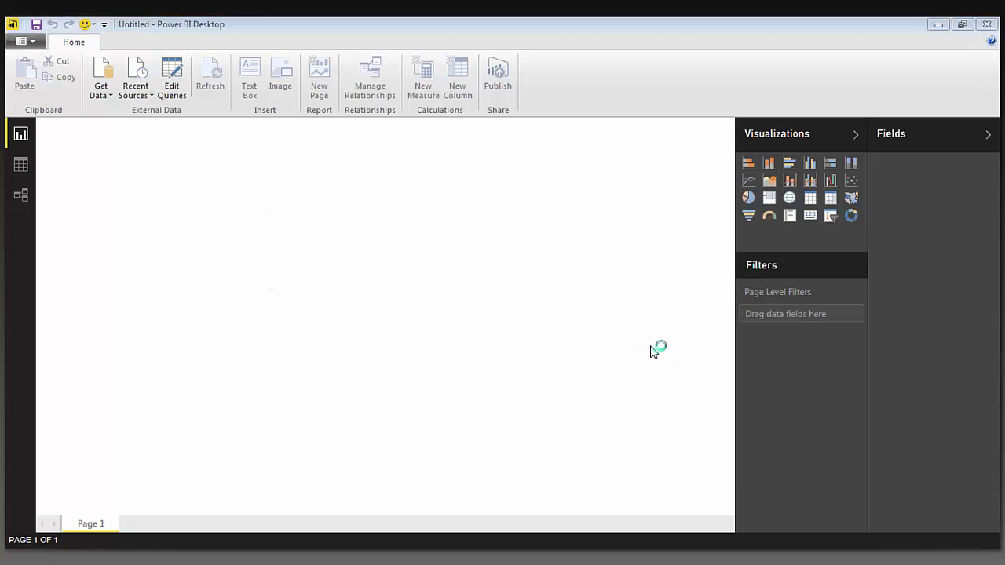
- Preview the starbucks_us and emp tables, then load "public"."emp" into the model
{"action": "scroll", "coordinate": [393, 298], "scroll_direction": "down", "scroll_amount": 2}
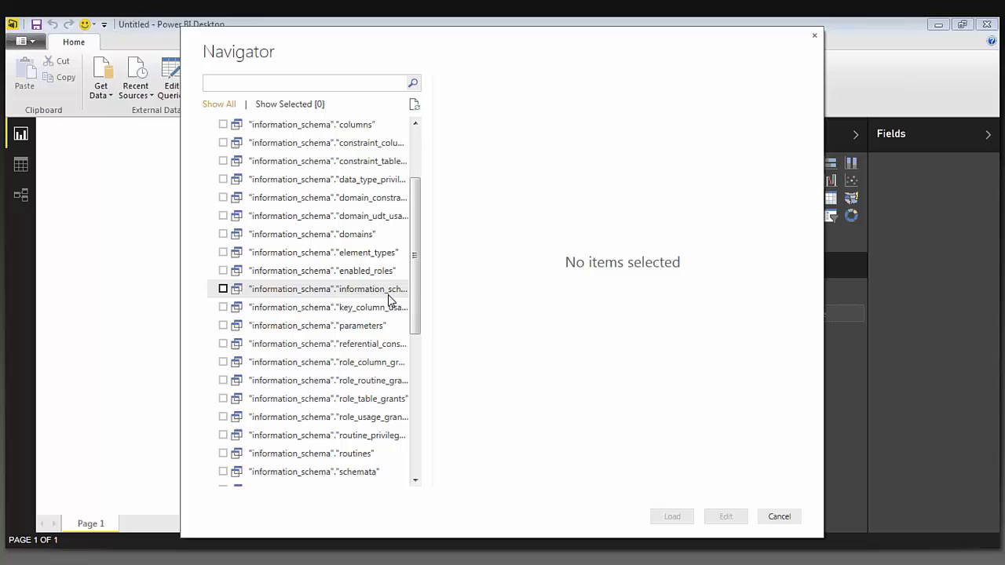
{"action": "scroll", "coordinate": [389, 299], "scroll_direction": "down", "scroll_amount": 1}
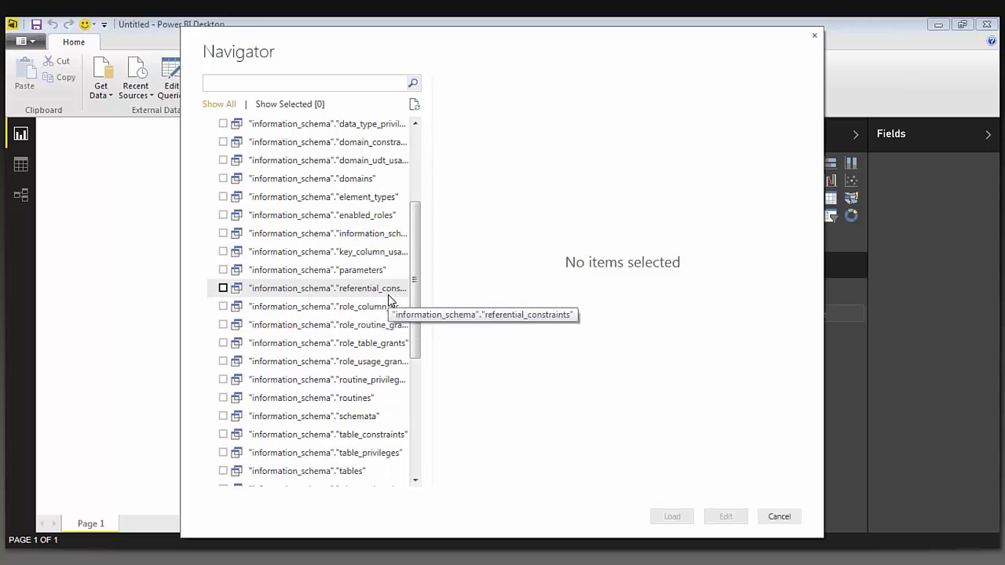
{"action": "scroll", "coordinate": [388, 299], "scroll_direction": "down", "scroll_amount": 5}
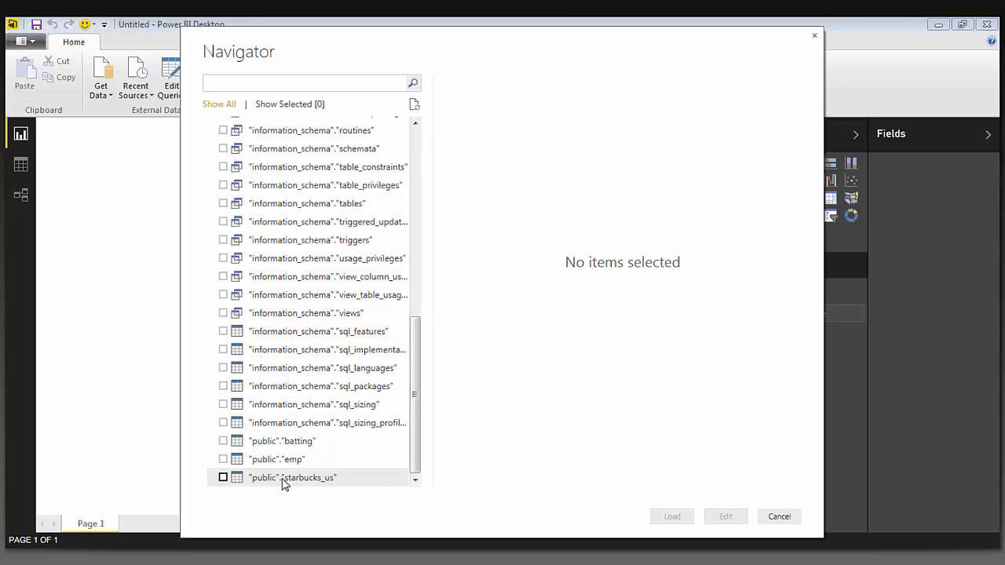
{"action": "left_click", "coordinate": [284, 479]}
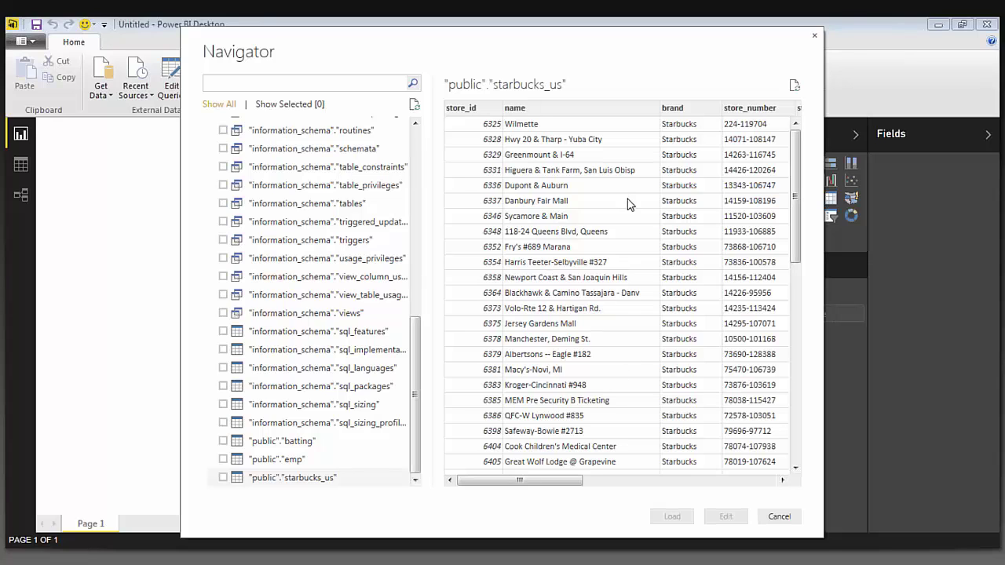
{"action": "left_click_drag", "start_coordinate": [549, 483], "coordinate": [463, 481]}
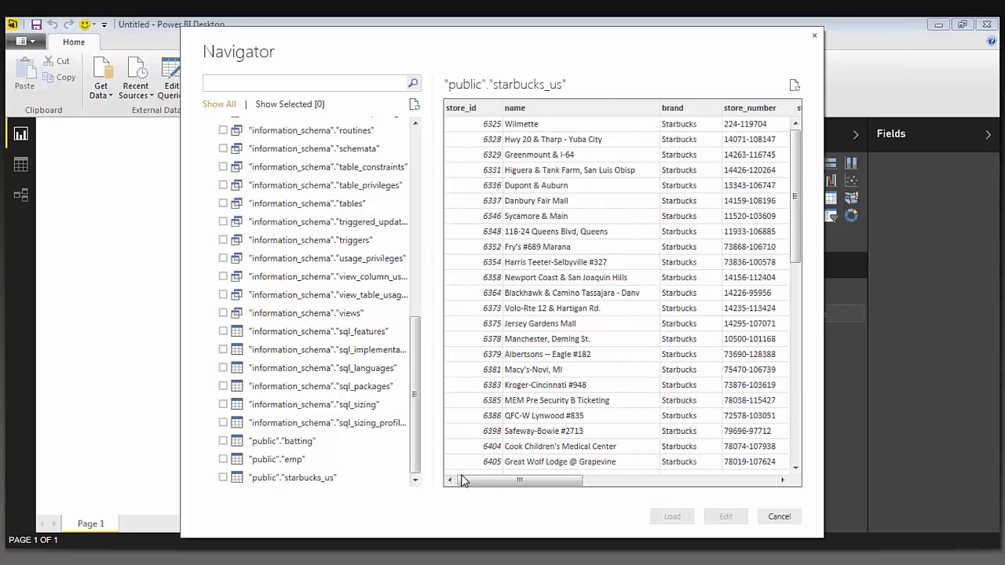
{"action": "left_click", "coordinate": [278, 461]}
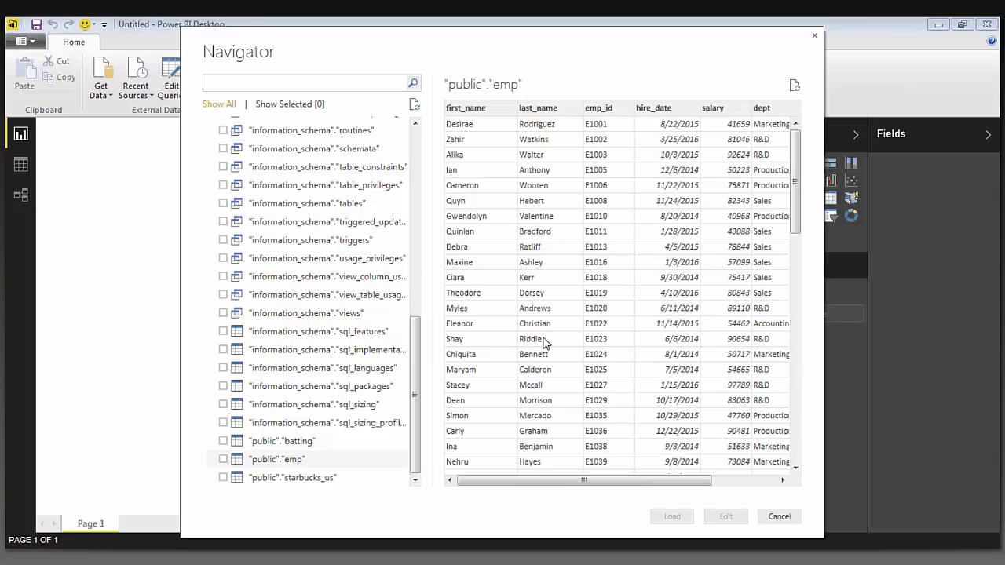
{"action": "left_click_drag", "start_coordinate": [550, 482], "coordinate": [480, 477]}
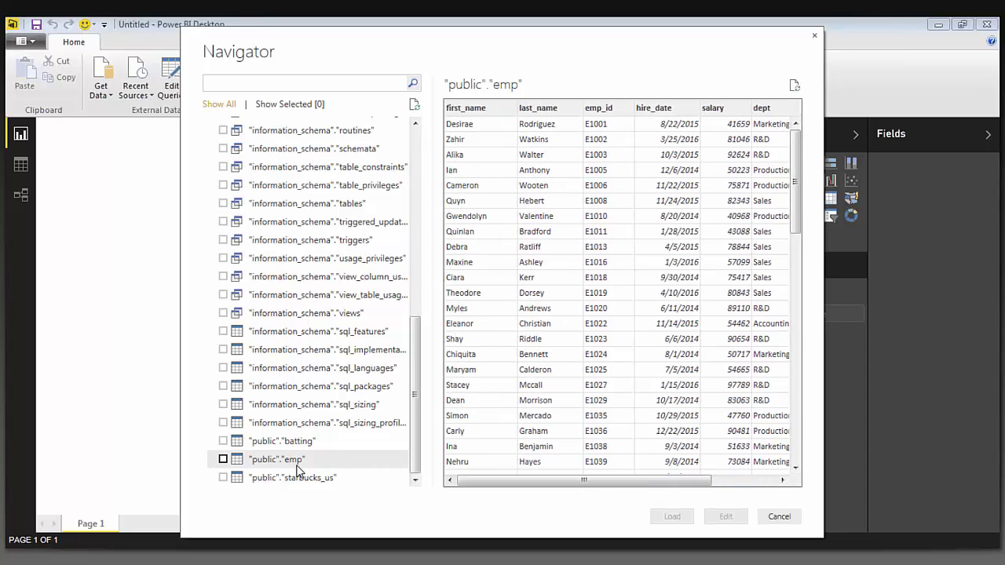
{"action": "left_click", "coordinate": [223, 459]}
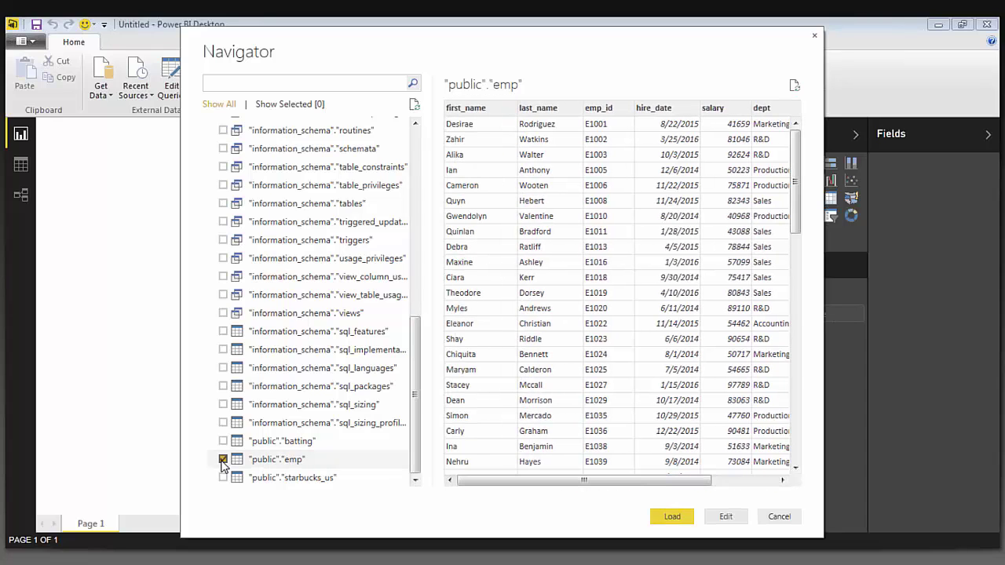
{"action": "left_click", "coordinate": [672, 523]}
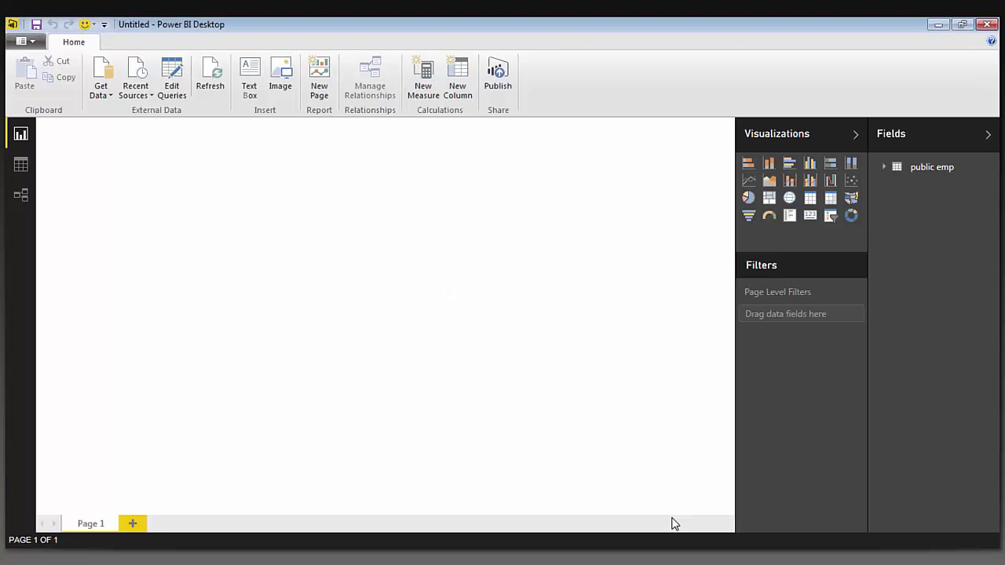
- Create a treemap from public emp with dept as Group and salary as Values
{"action": "left_click", "coordinate": [885, 168]}
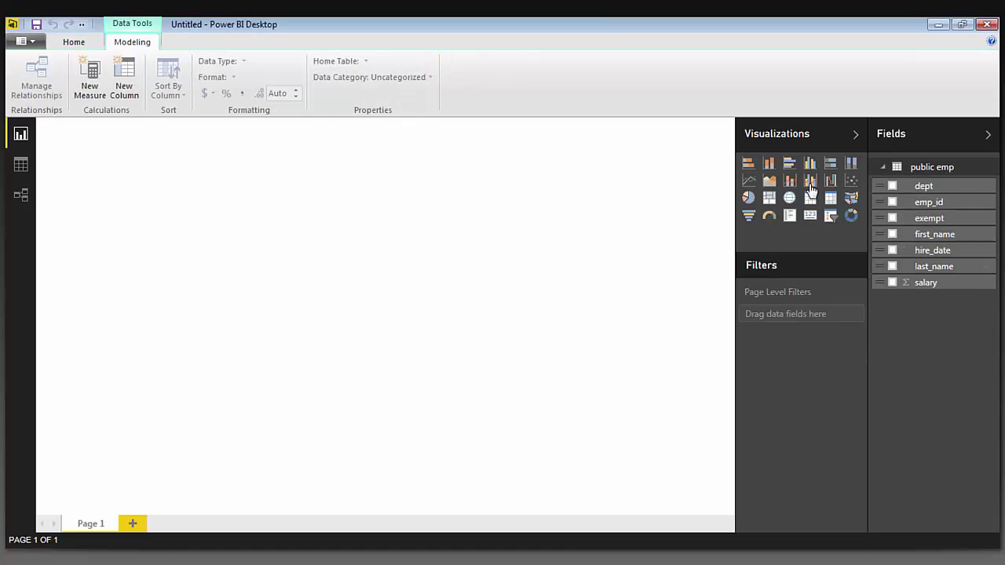
{"action": "left_click", "coordinate": [770, 198]}
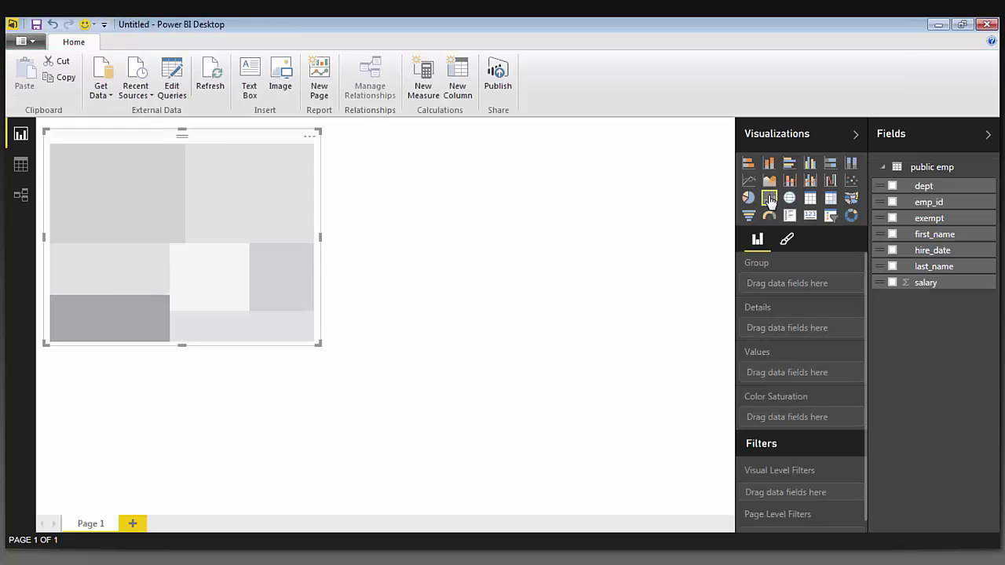
{"action": "left_click", "coordinate": [892, 186]}
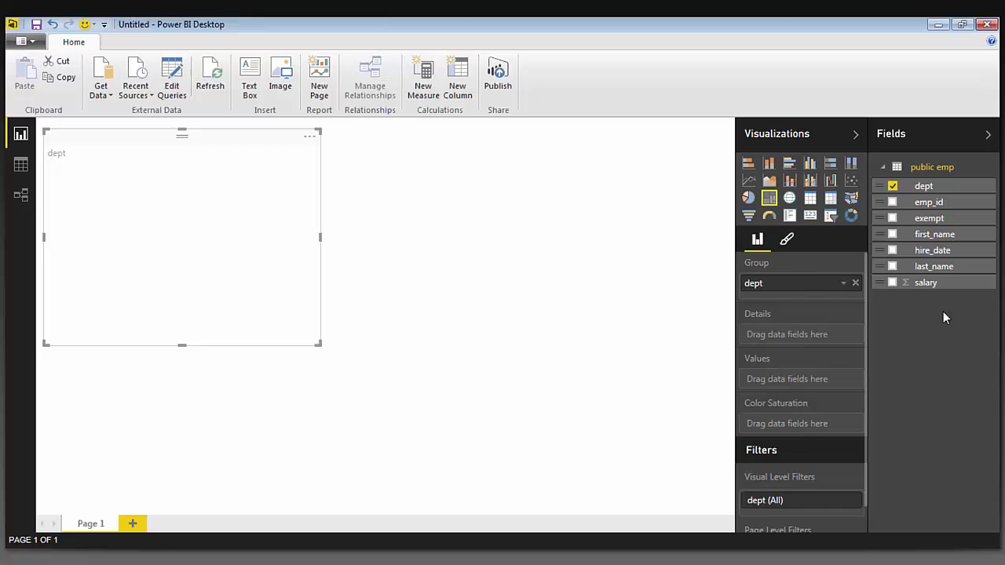
{"action": "left_click", "coordinate": [893, 283]}
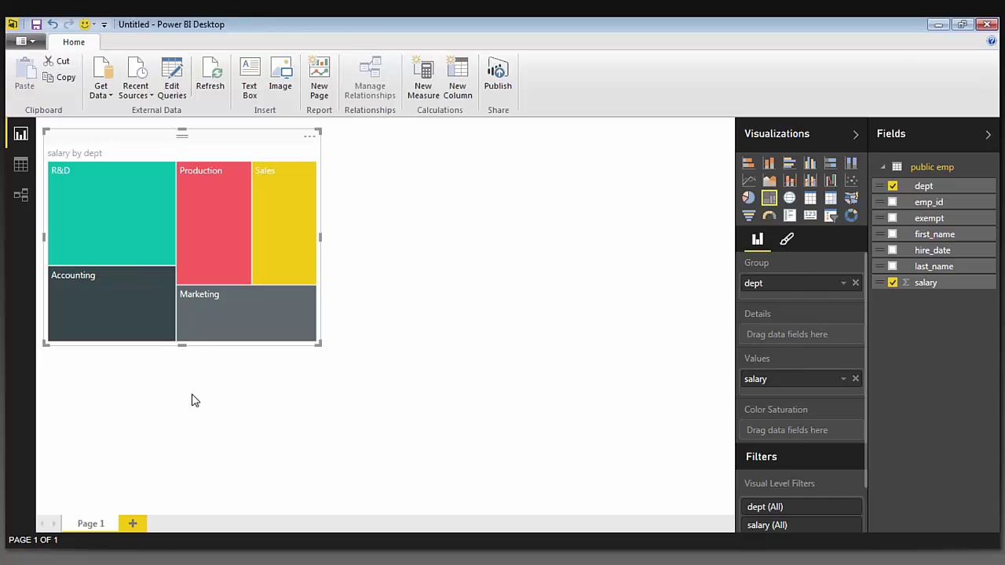
- Switch to Chrome showing the Progress Amazon Redshift Connectivity page
{"action": "mouse_move", "coordinate": [110, 220]}
{"action": "key", "text": "alt+Tab"}
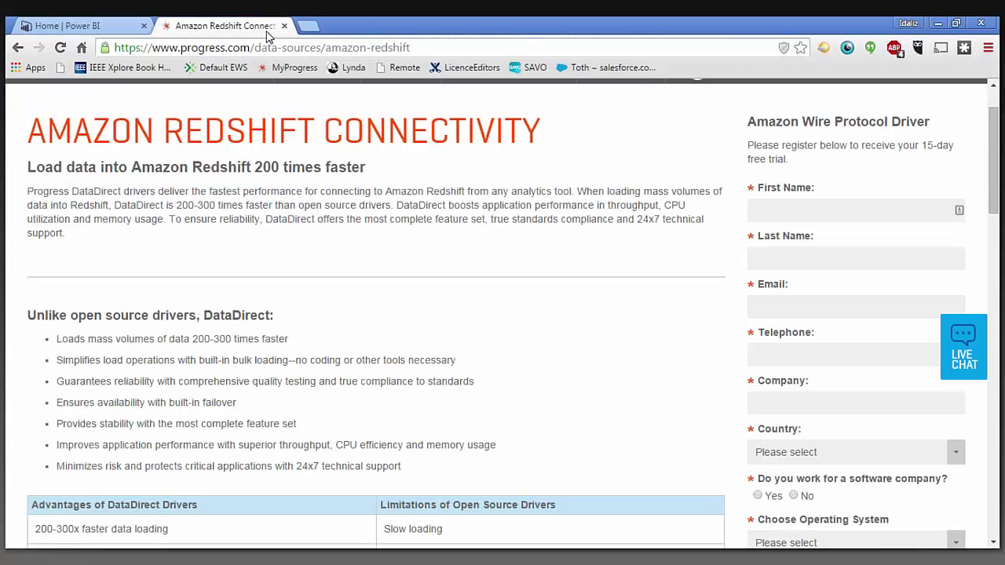